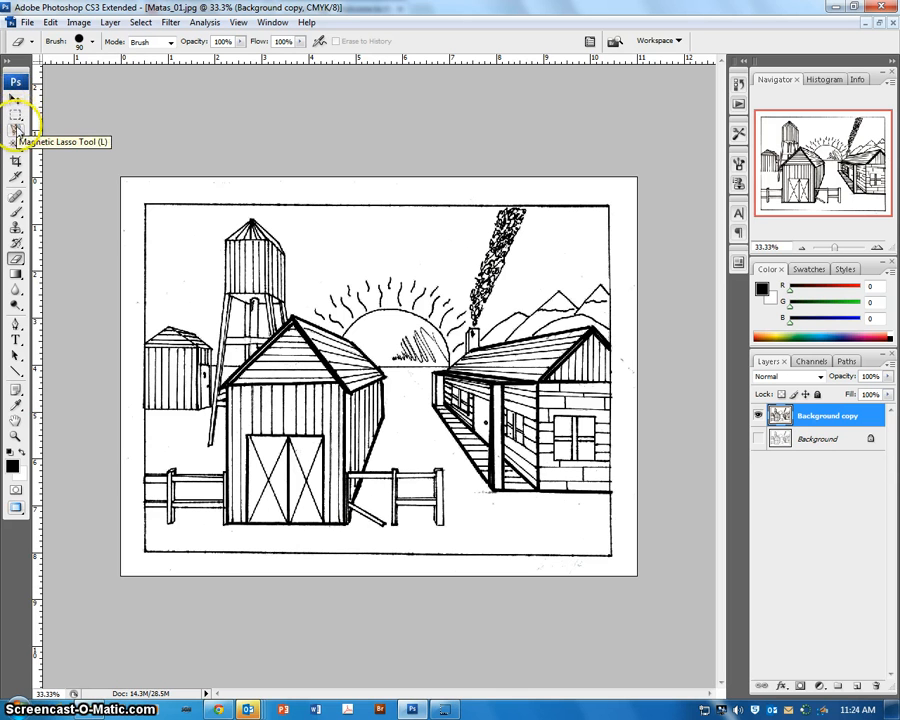
Select the white sky areas around the water tower, sun and smoke with the Magic Wand tool at tolerance 32
click(16, 146)
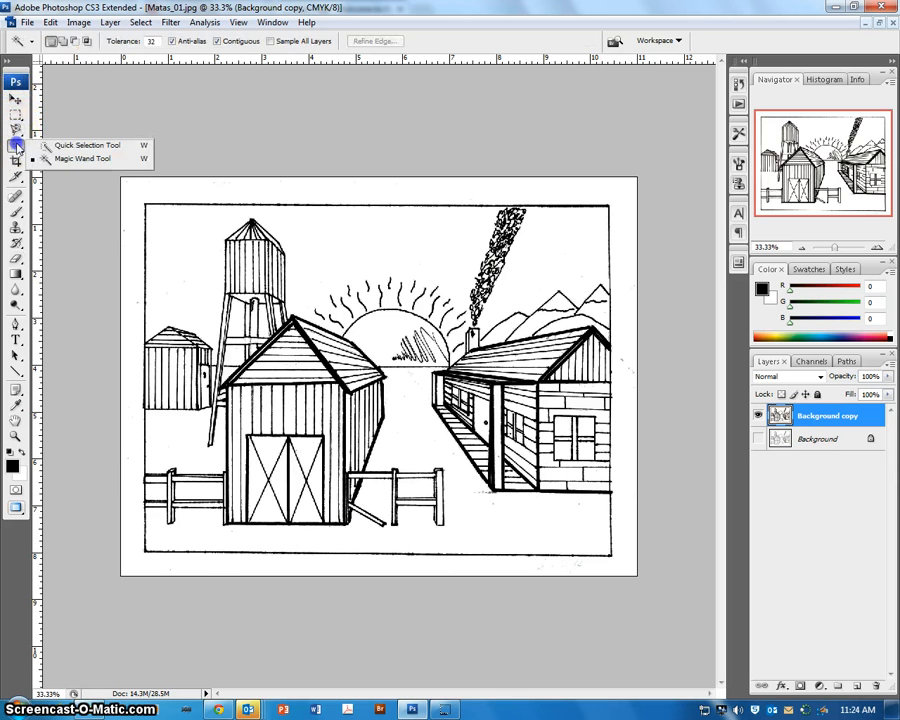
click(80, 145)
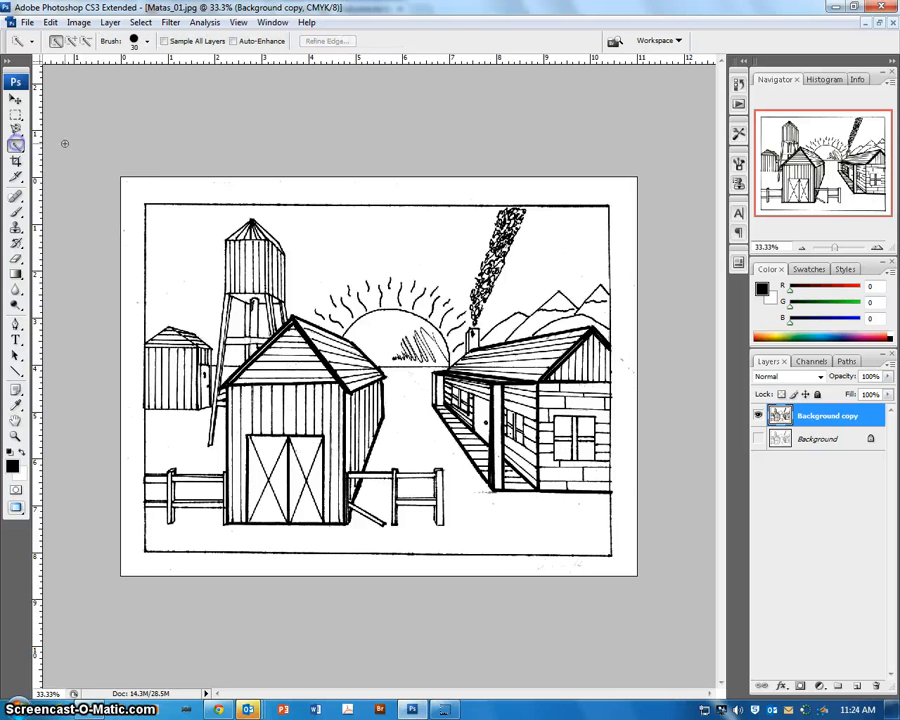
click(17, 149)
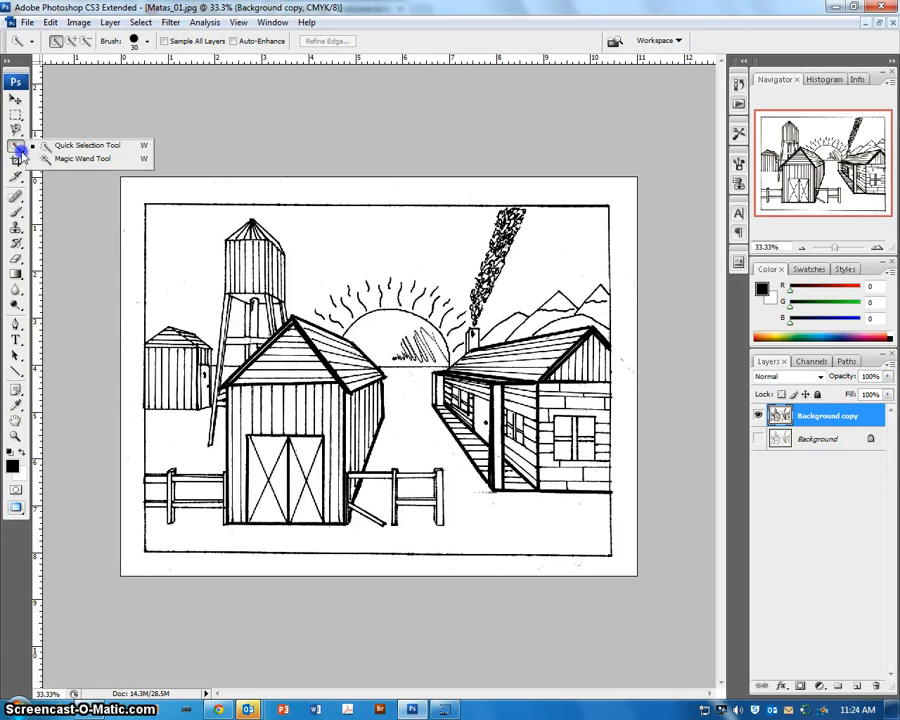
click(62, 158)
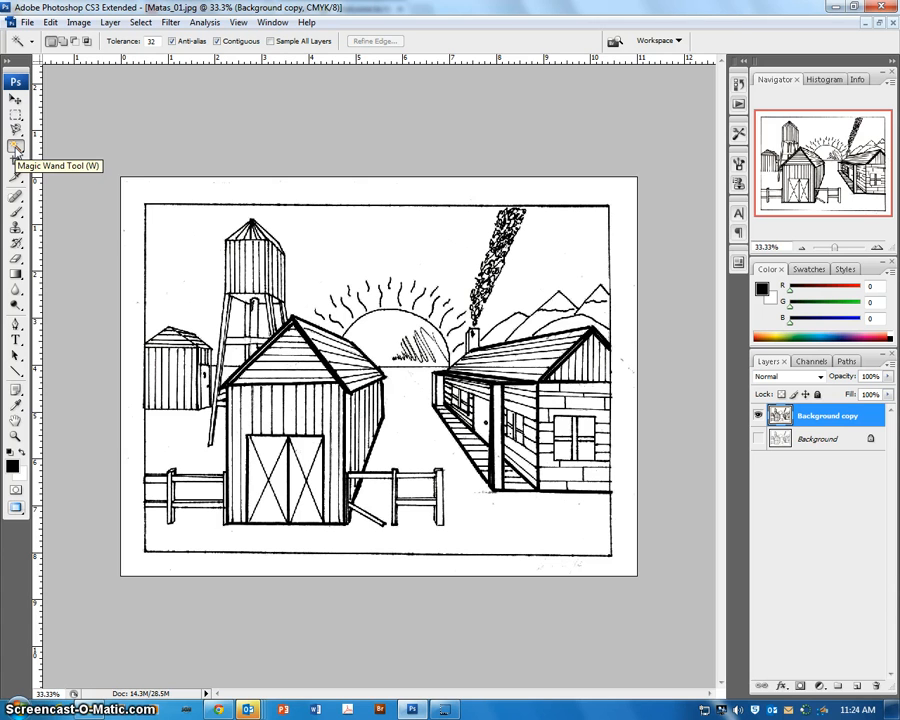
click(180, 237)
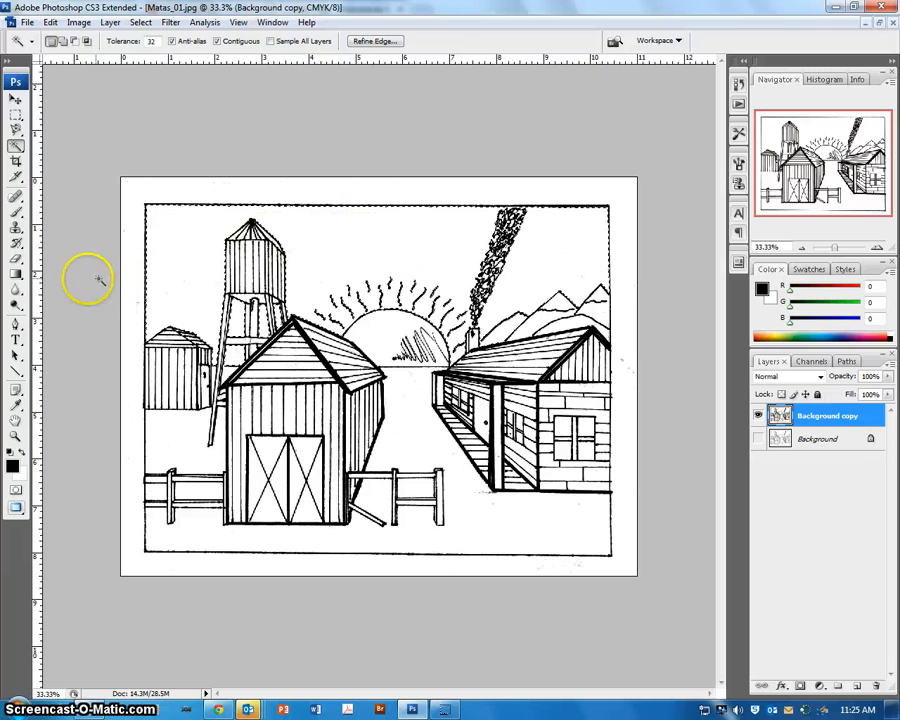
Set the foreground color to sky blue, hex 04ade5
click(13, 465)
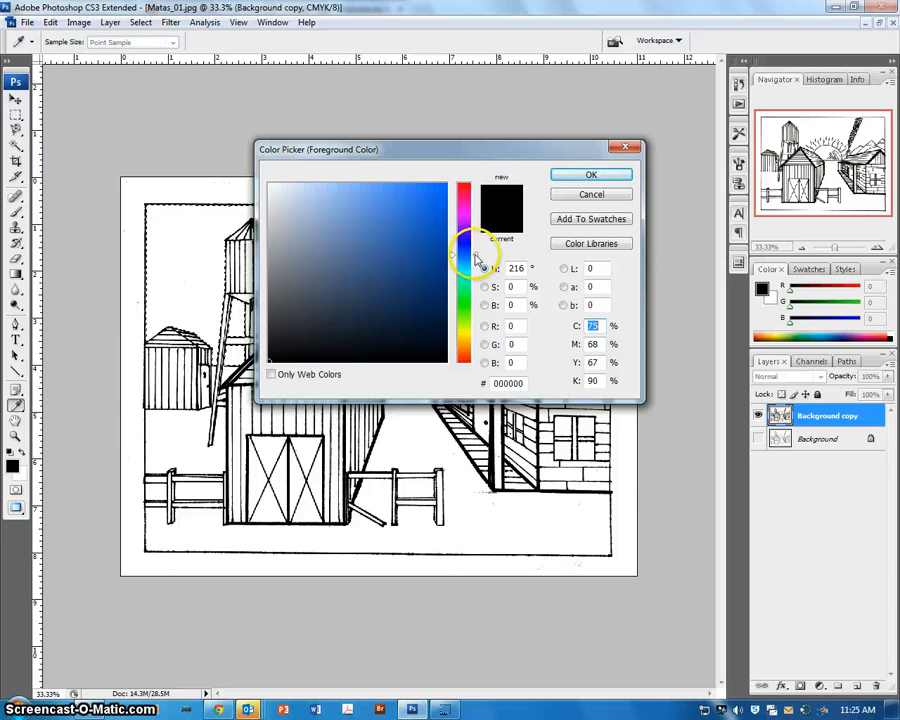
mouse_move(475, 256)
mouse_down()
mouse_move(476, 244)
mouse_move(476, 273)
mouse_move(476, 256)
mouse_up()
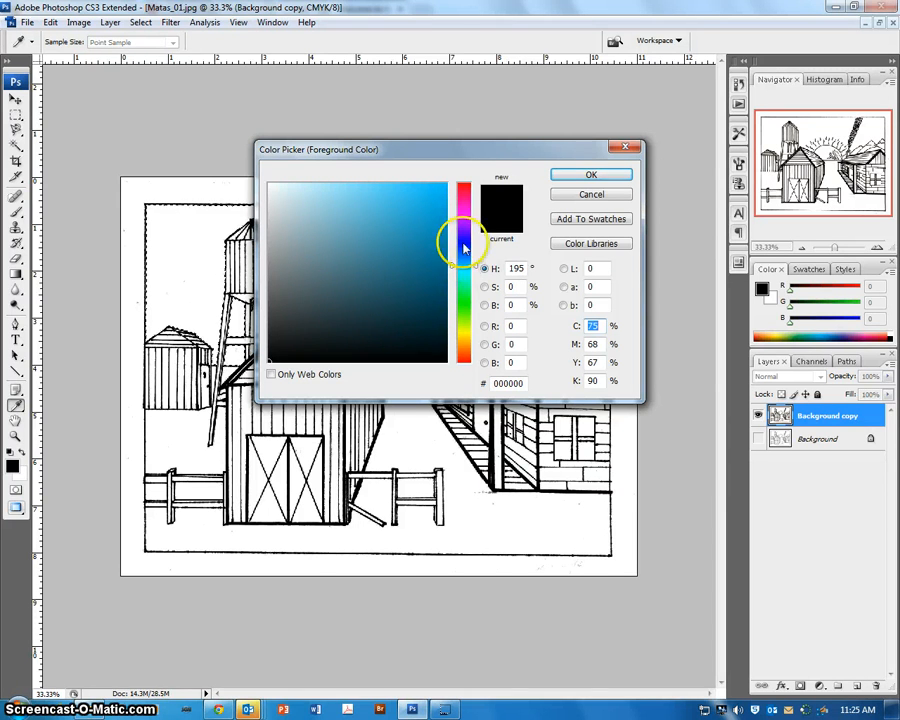
click(439, 217)
mouse_move(439, 217)
mouse_down()
mouse_move(437, 228)
mouse_move(444, 201)
mouse_up()
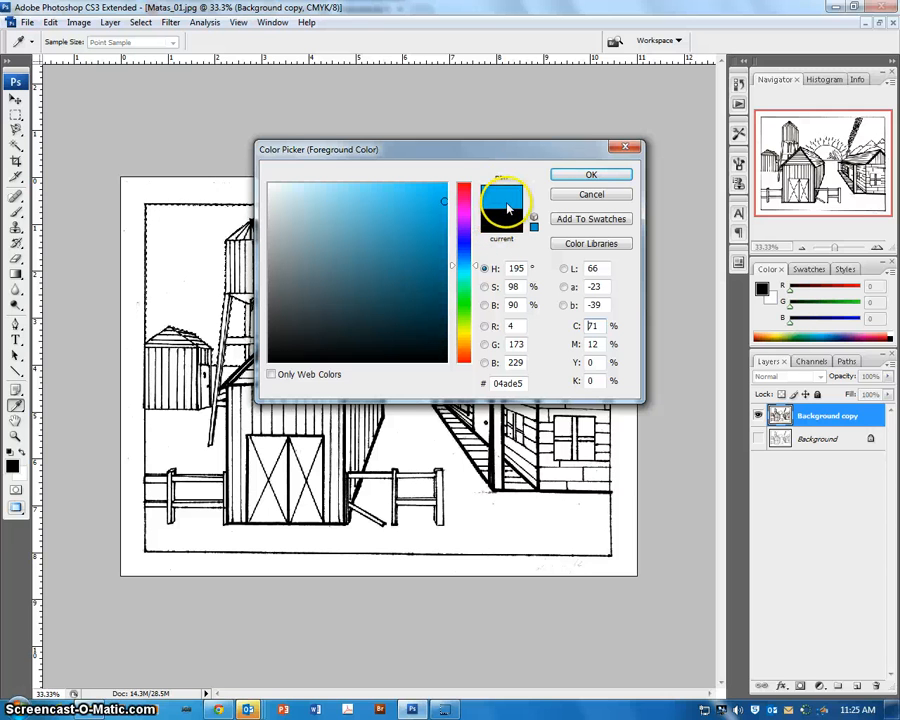
click(593, 175)
key(w)
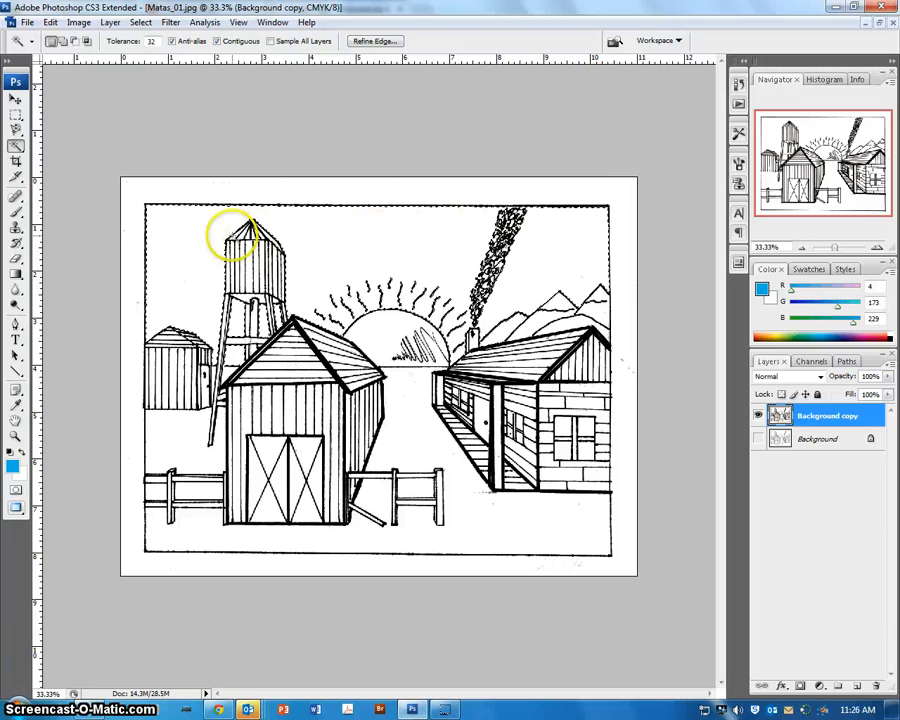
Fill the selected sky areas with the blue foreground color using the Paint Bucket, including between the tower legs and beyond the smoke
click(17, 278)
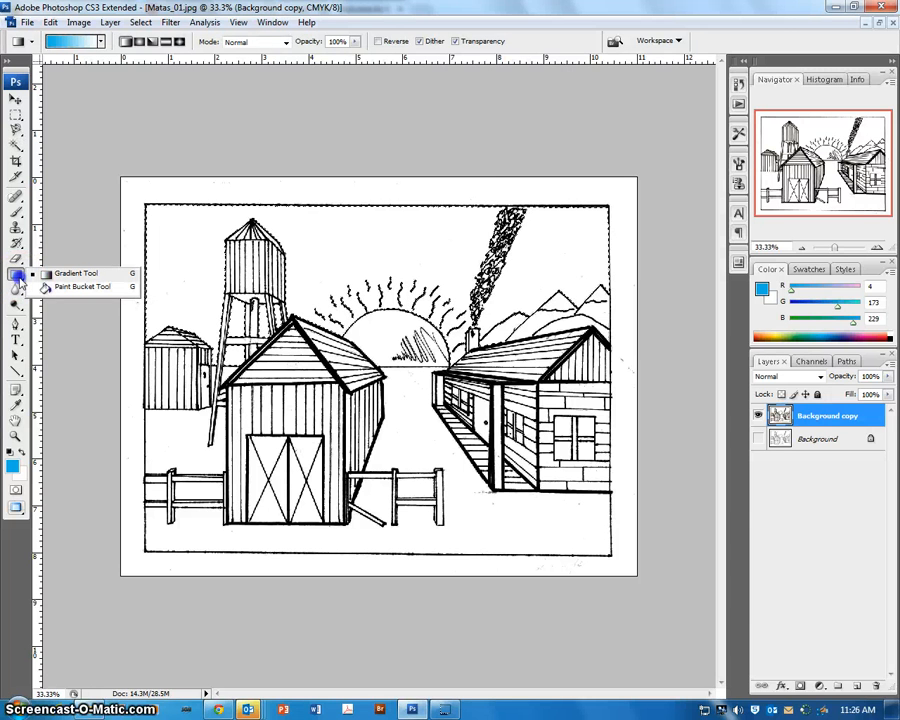
click(62, 286)
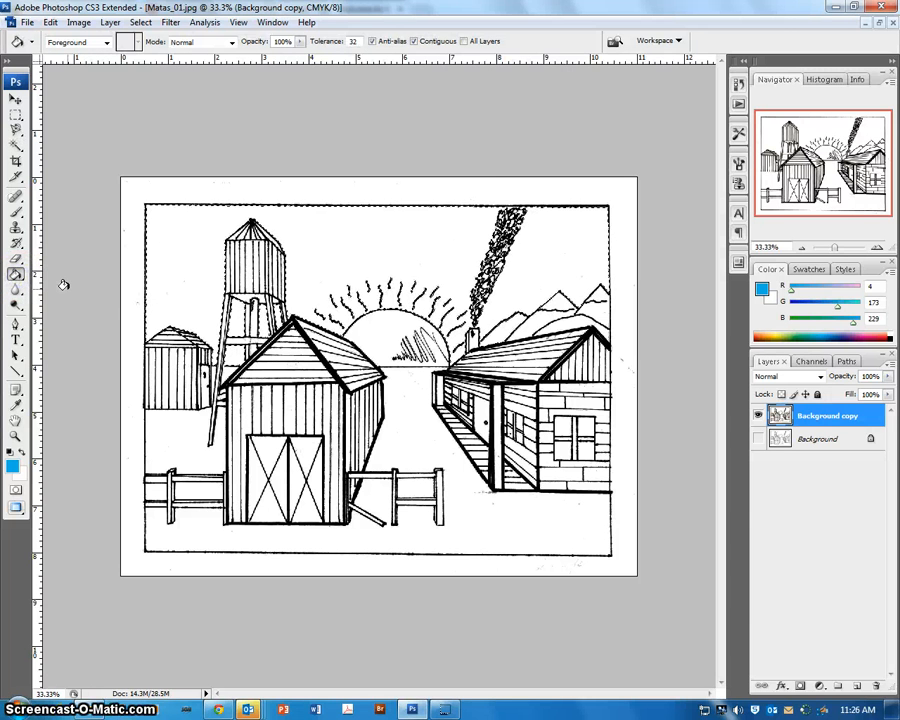
click(188, 255)
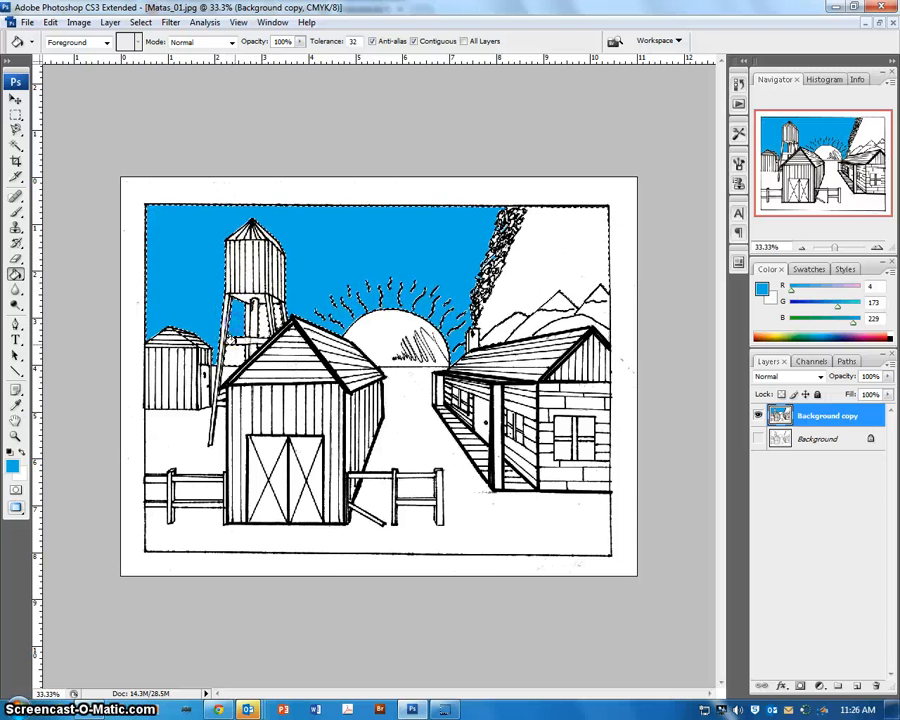
click(263, 317)
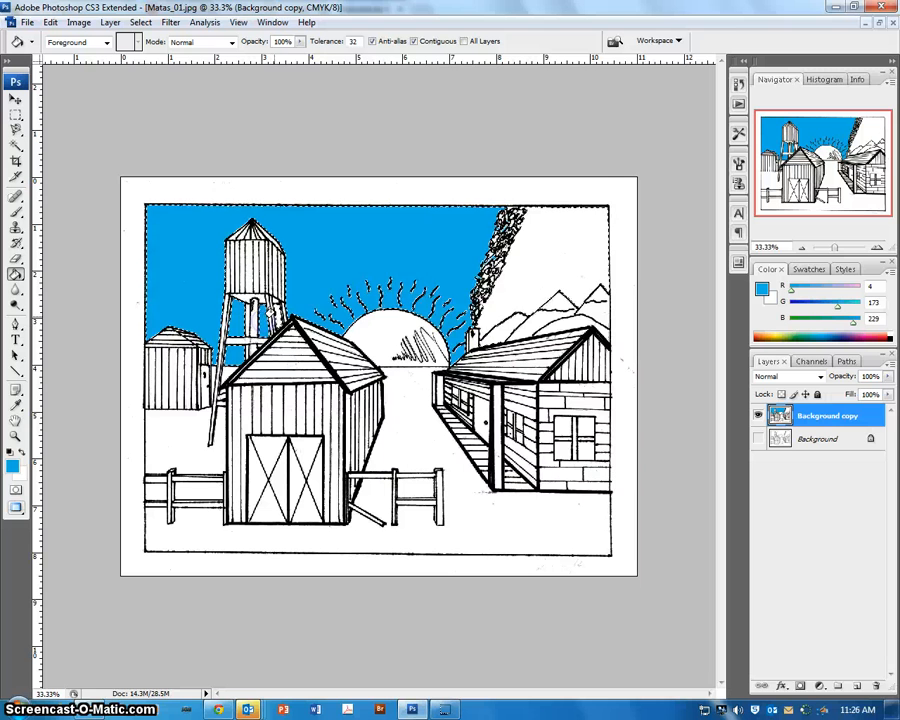
click(528, 260)
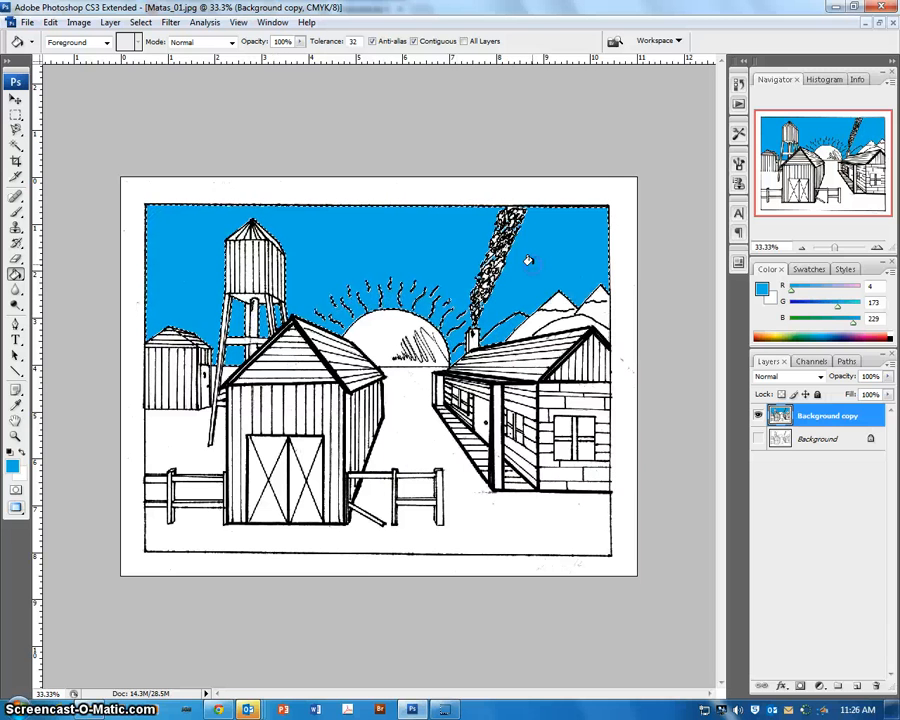
click(451, 325)
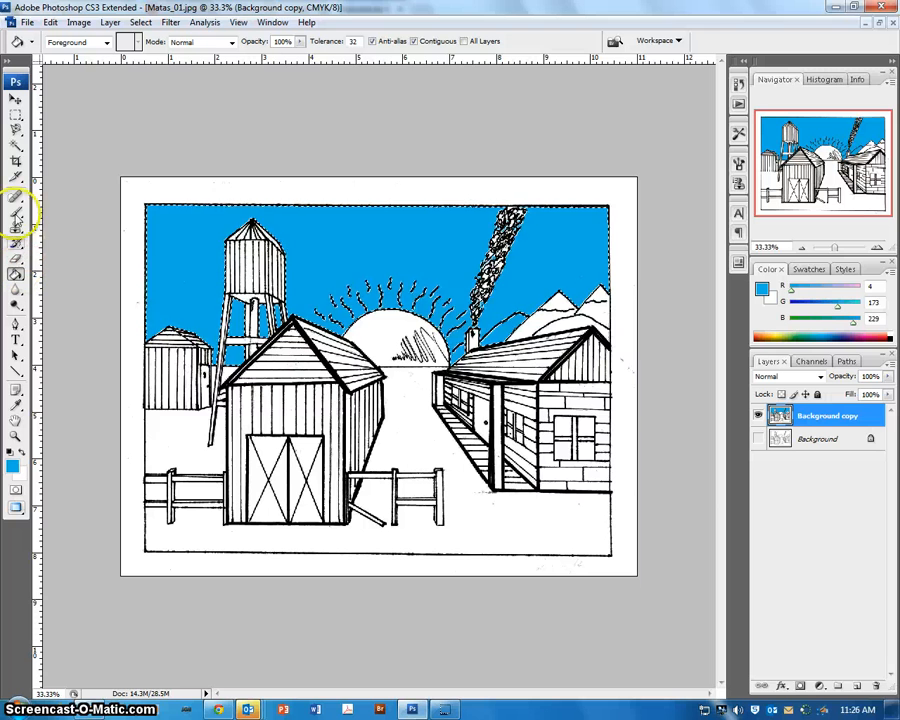
Select the ground with the Magic Wand, adding the areas behind the left fence, between the fence rails and beside the tower legs
click(17, 148)
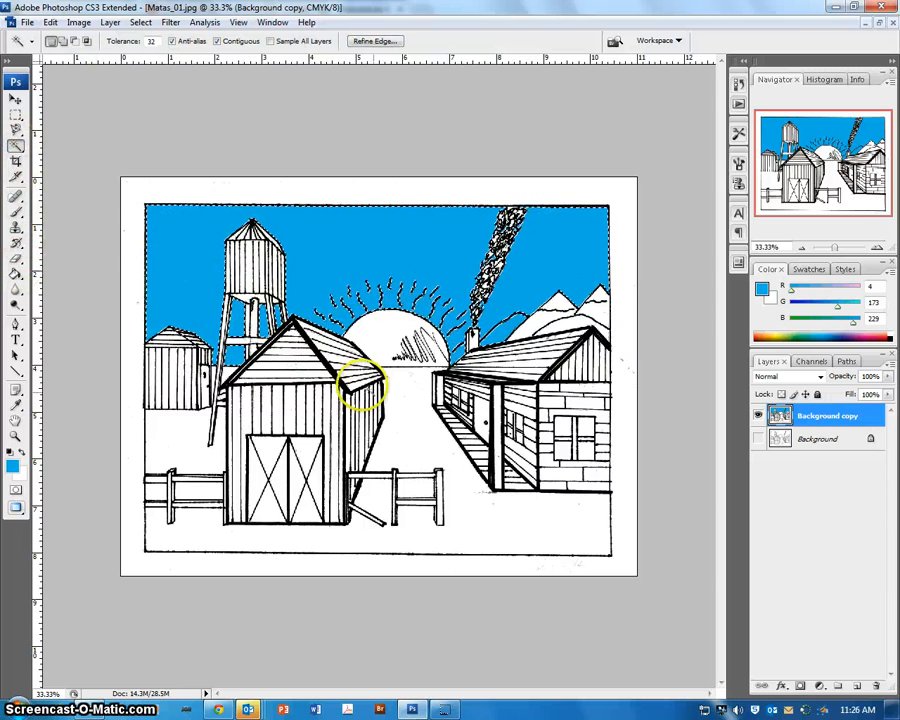
click(407, 427)
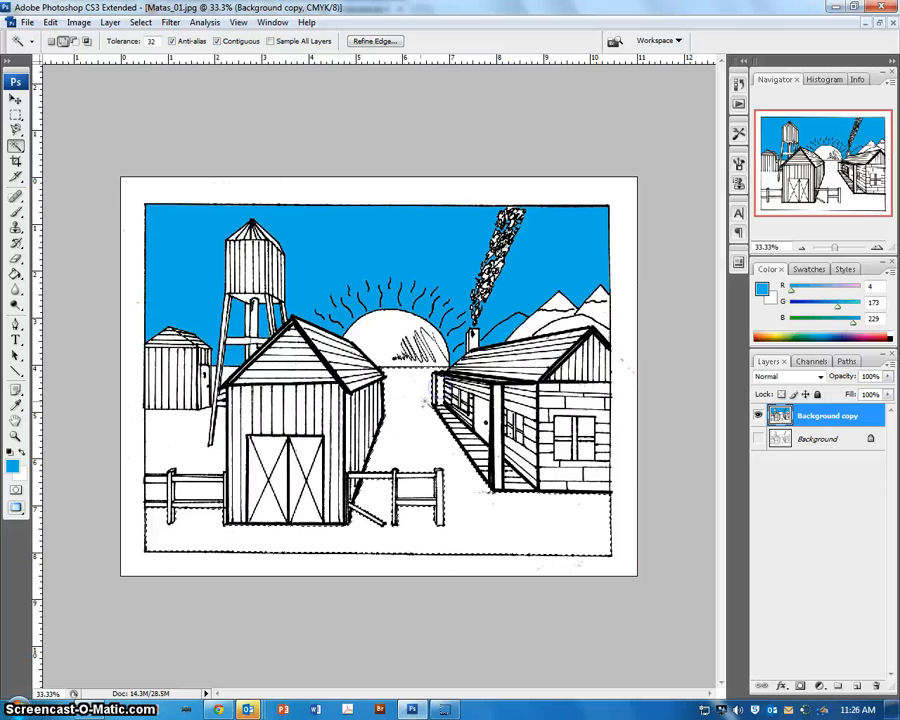
shift+click(185, 449)
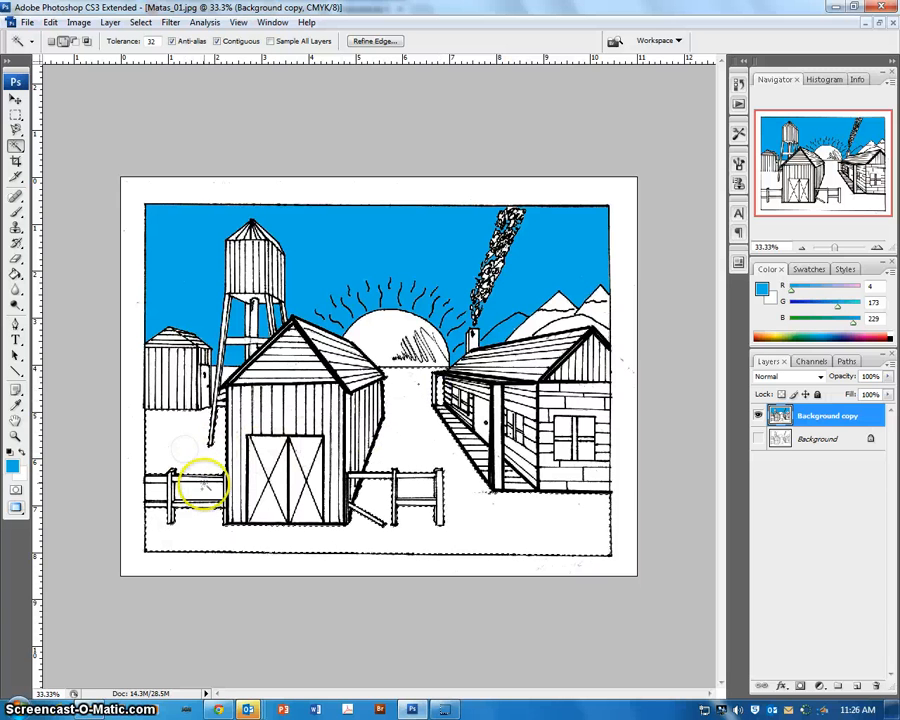
shift+click(422, 494)
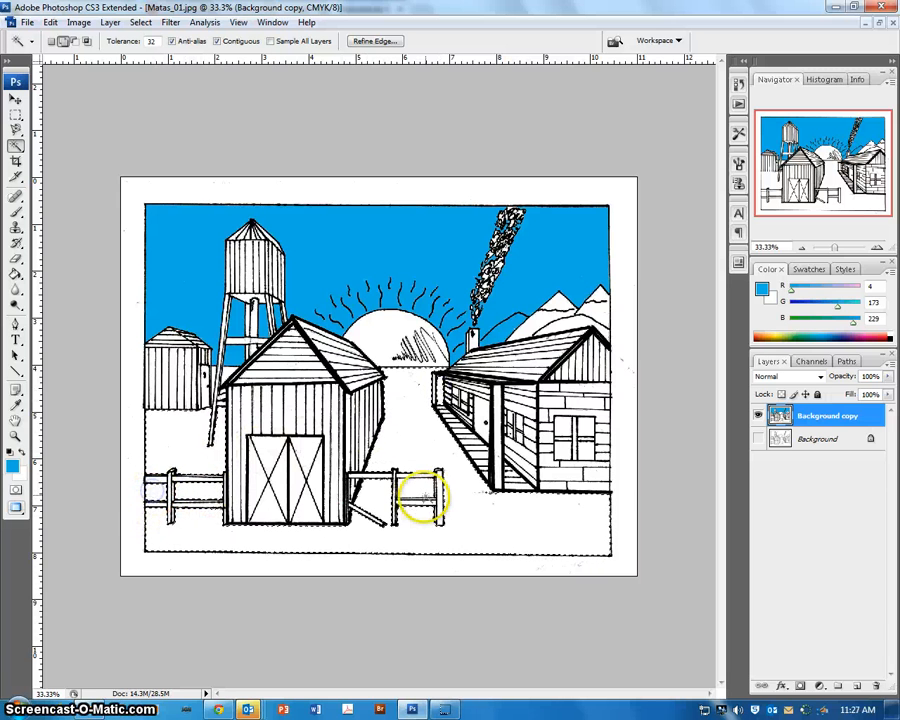
shift+click(421, 487)
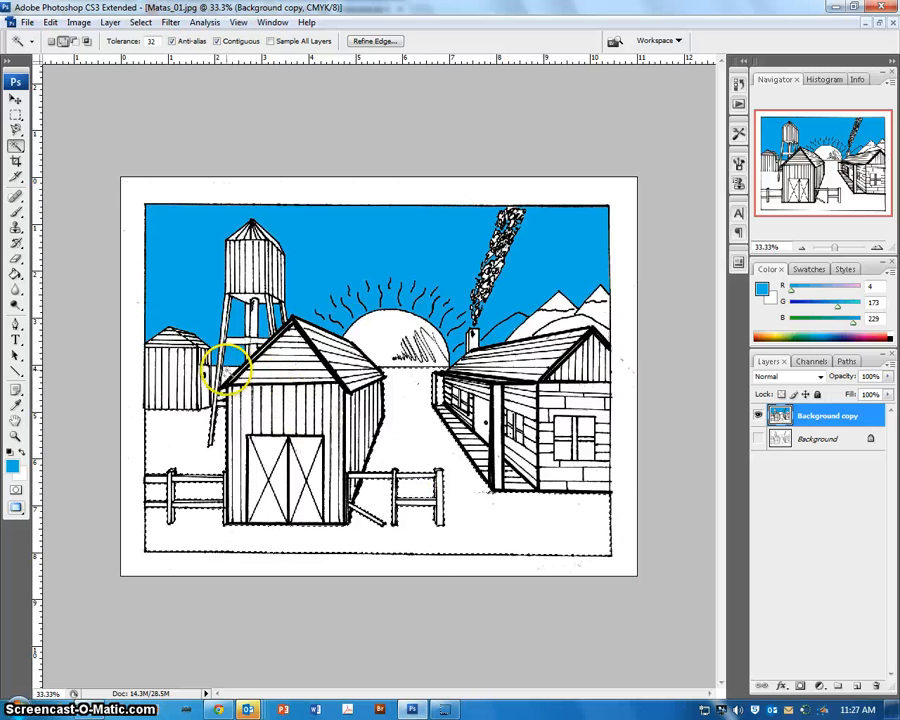
shift+click(212, 372)
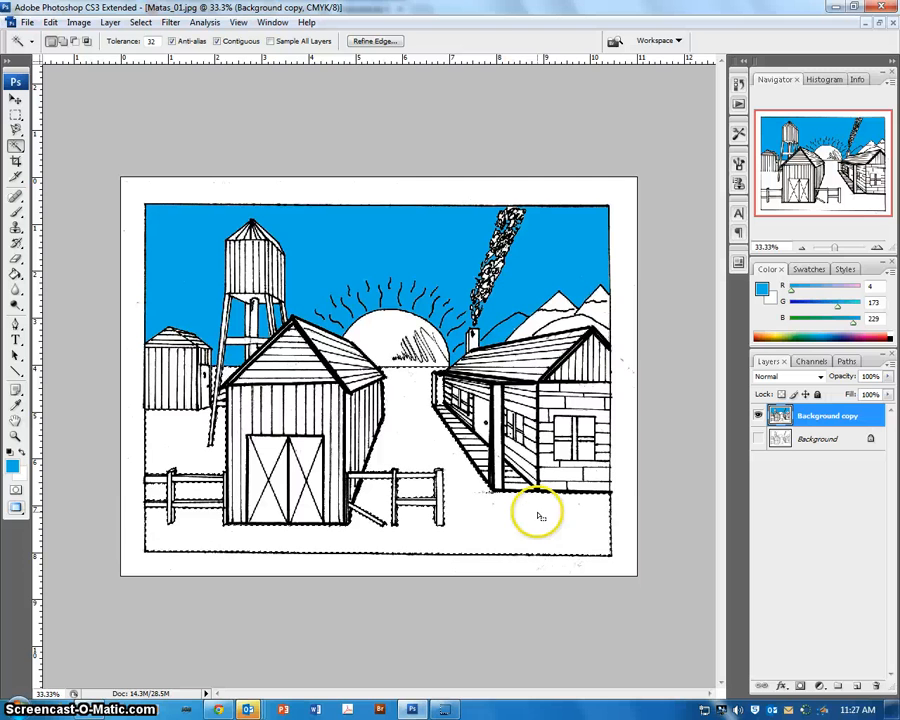
Set the foreground color to dark green, hex 049b0f
click(12, 464)
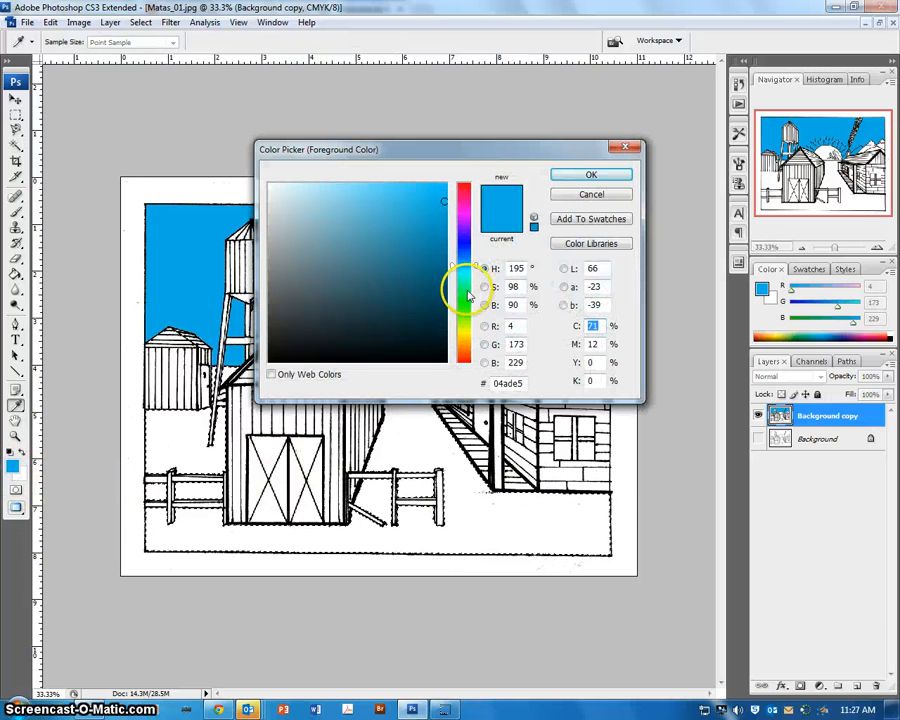
drag(476, 265, 474, 310)
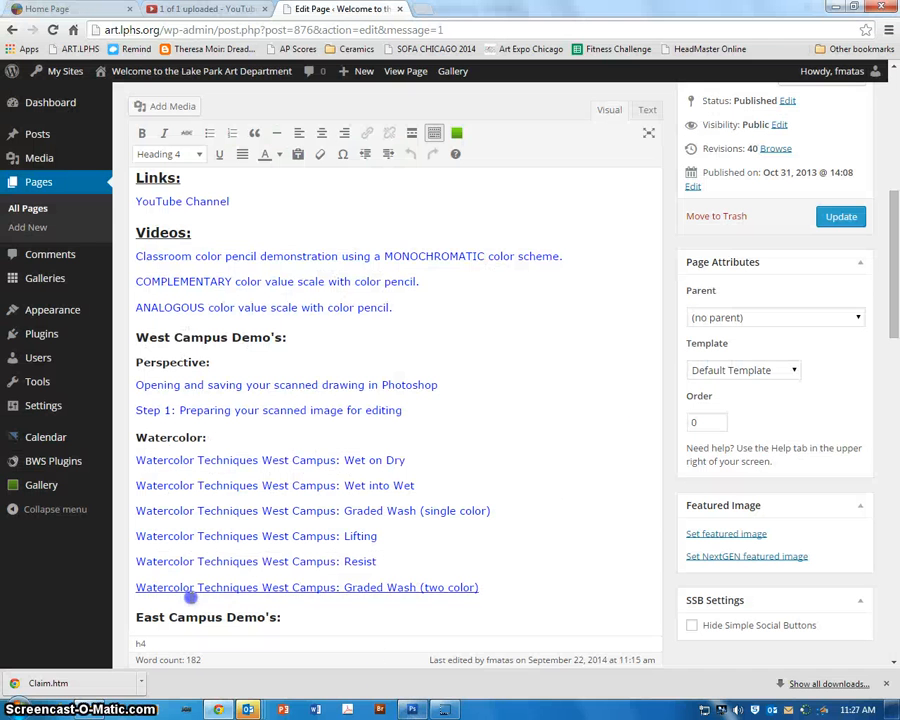
click(437, 712)
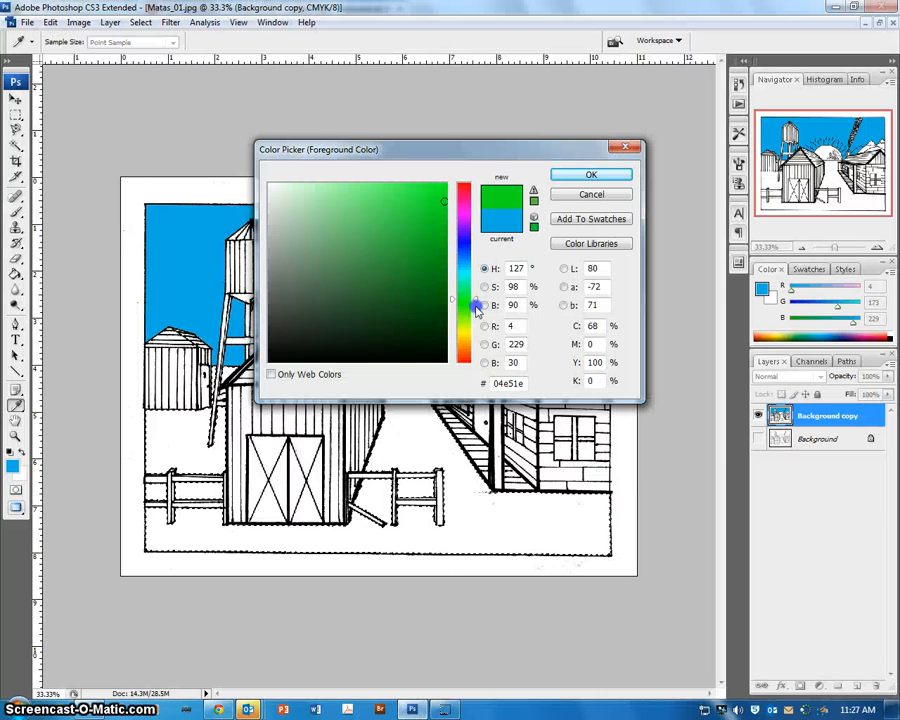
mouse_move(475, 299)
mouse_down()
mouse_move(475, 317)
mouse_move(476, 293)
mouse_up()
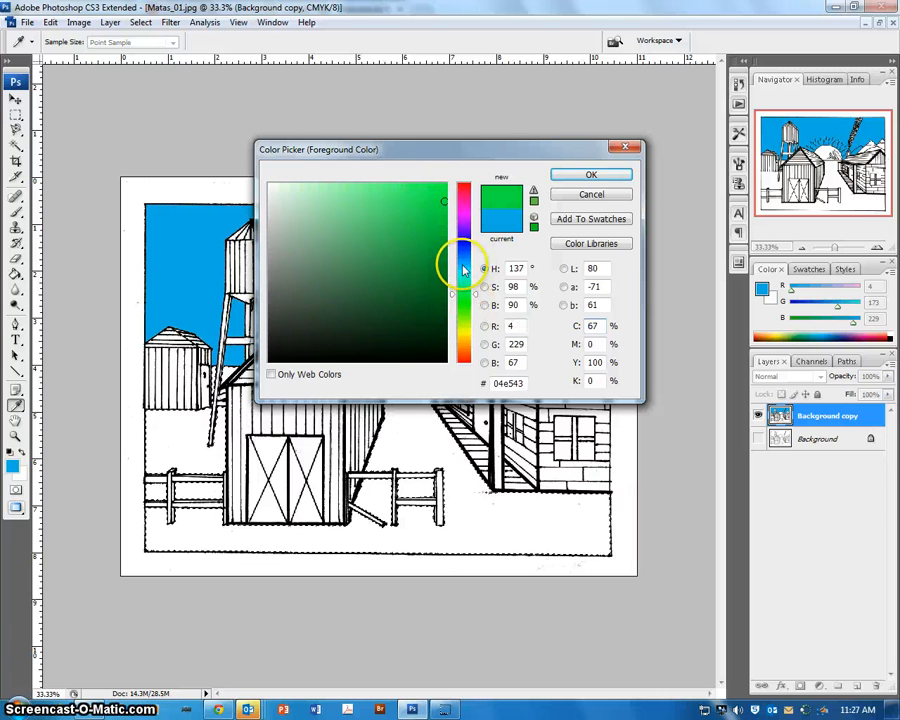
click(477, 298)
mouse_move(477, 298)
mouse_down()
mouse_move(476, 285)
mouse_move(477, 298)
mouse_up()
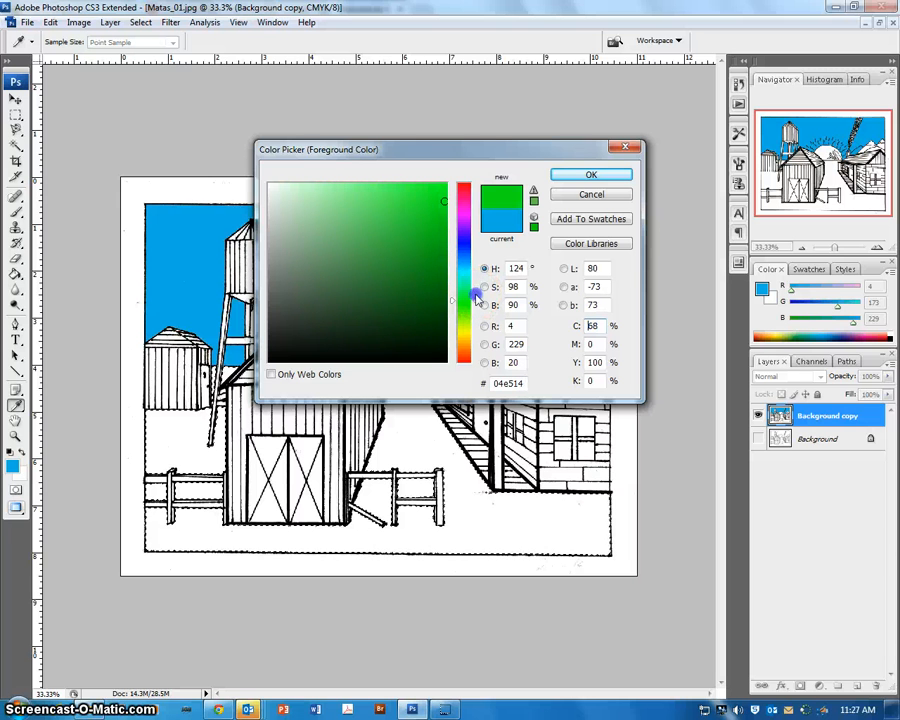
click(443, 253)
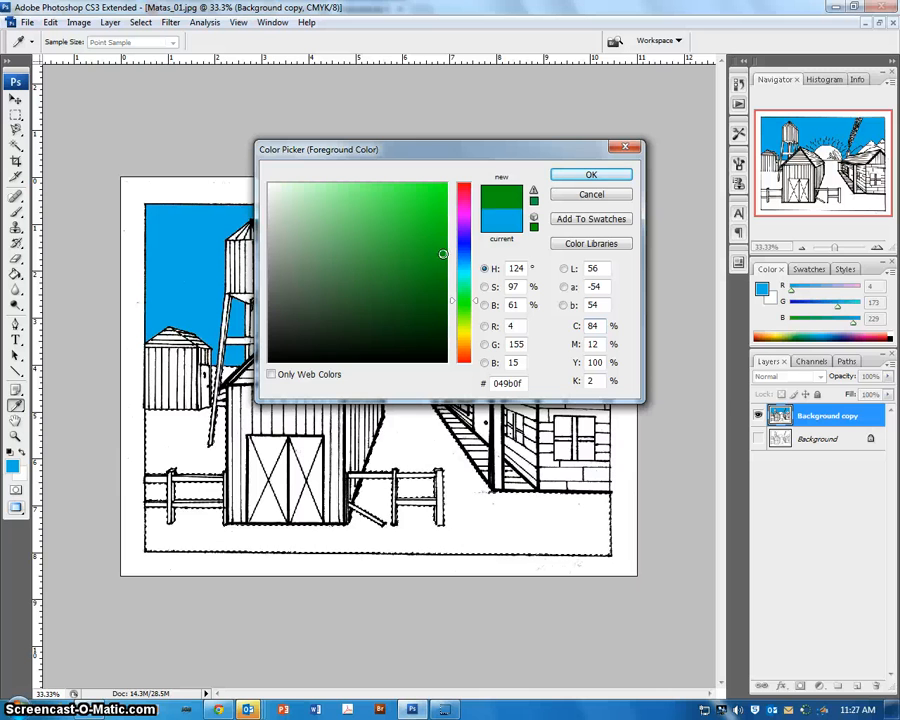
click(575, 177)
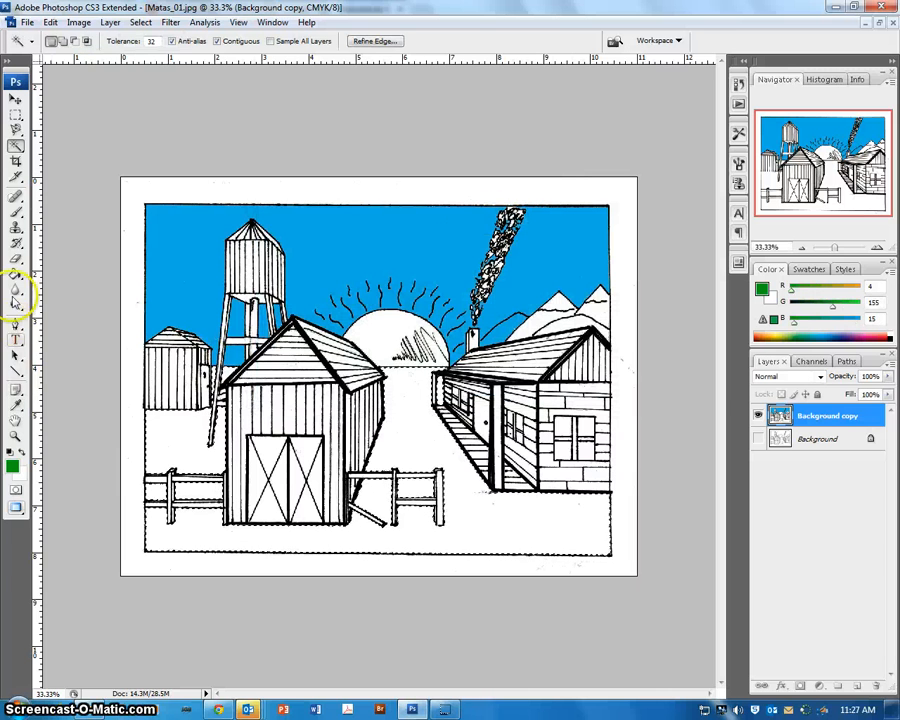
Fill the selected ground areas, including the gaps between the fence rails, with the green foreground color using the Paint Bucket
click(16, 273)
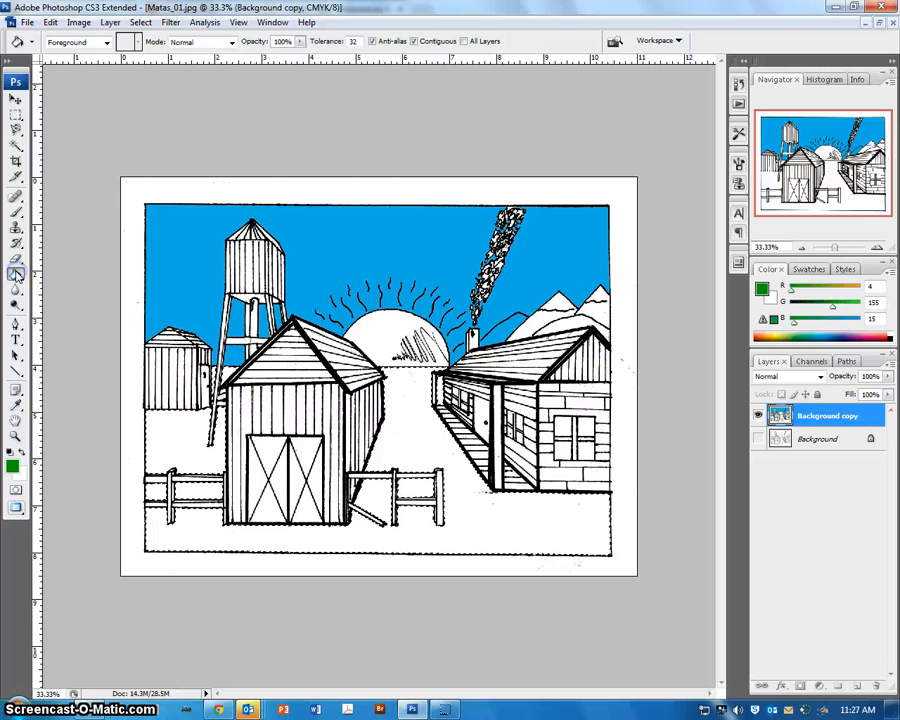
click(408, 410)
click(181, 442)
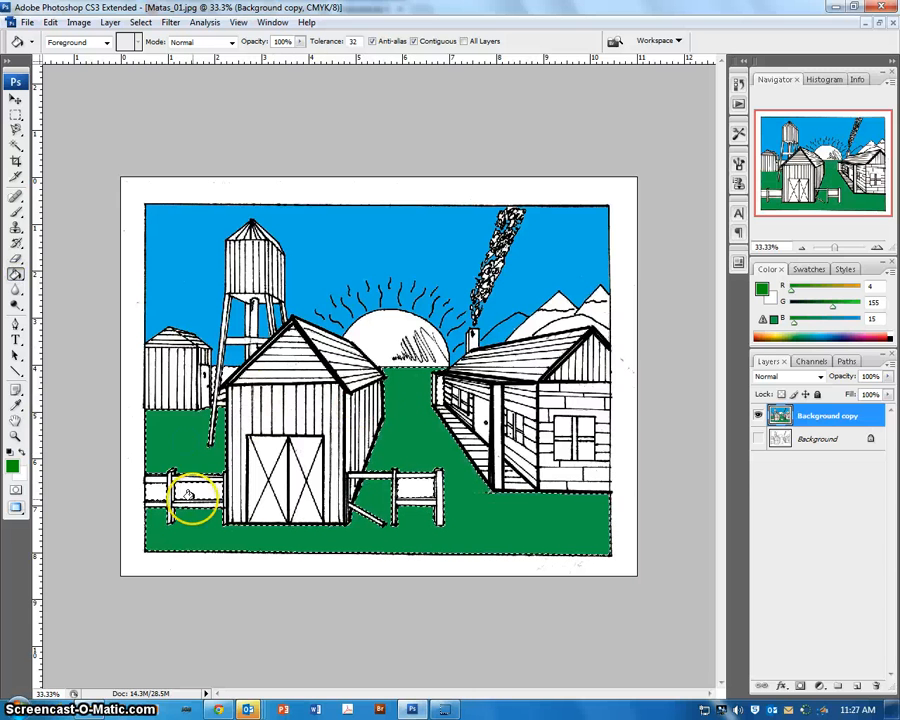
click(191, 497)
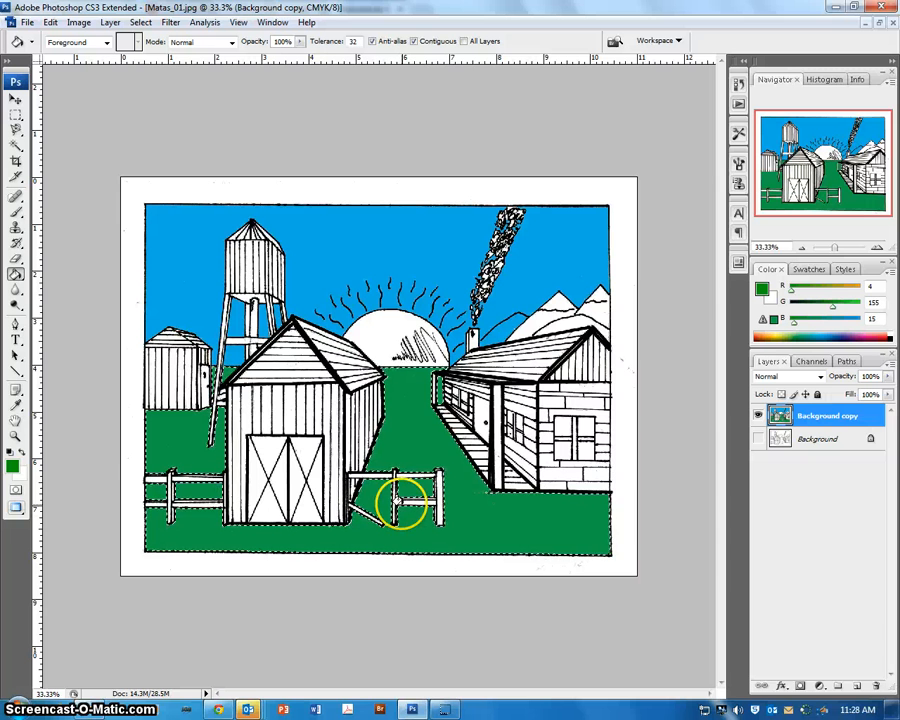
Set the background color to a brighter green, hex 1ceb2a, starting from the sampled foreground green
click(19, 472)
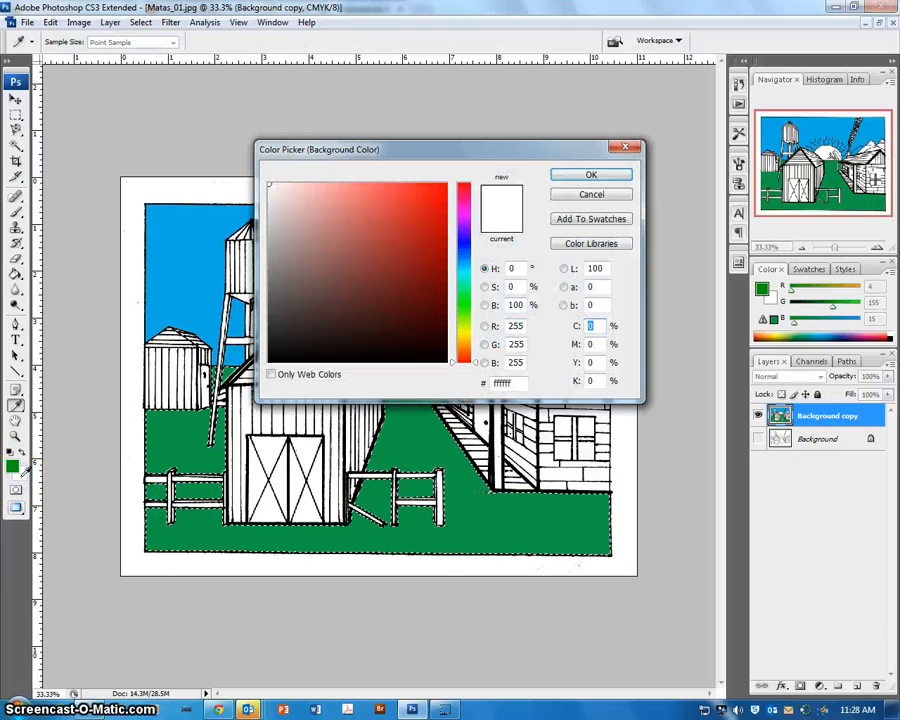
click(18, 465)
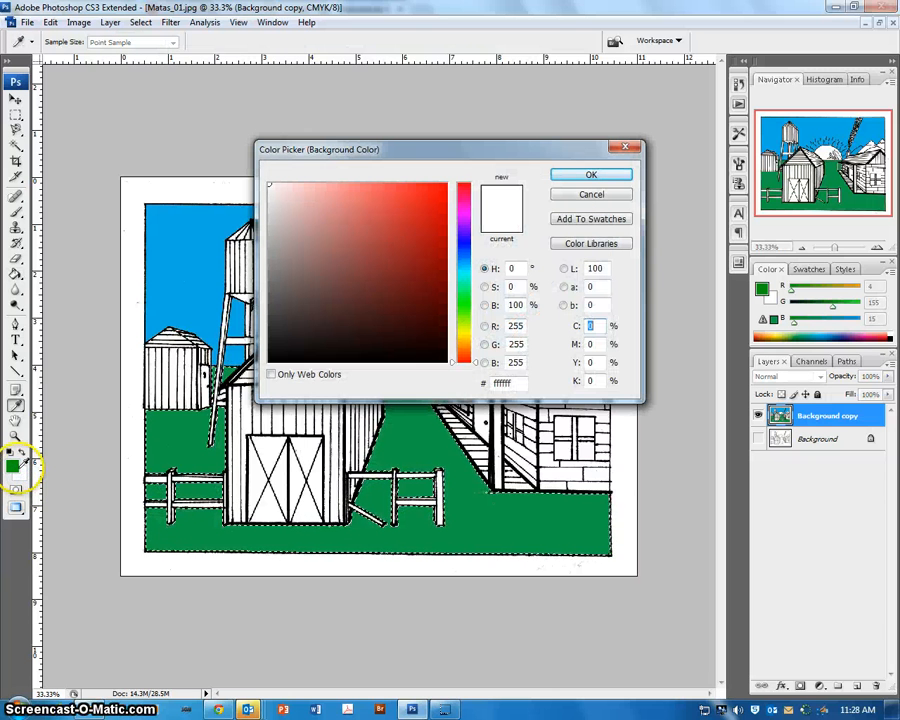
click(19, 472)
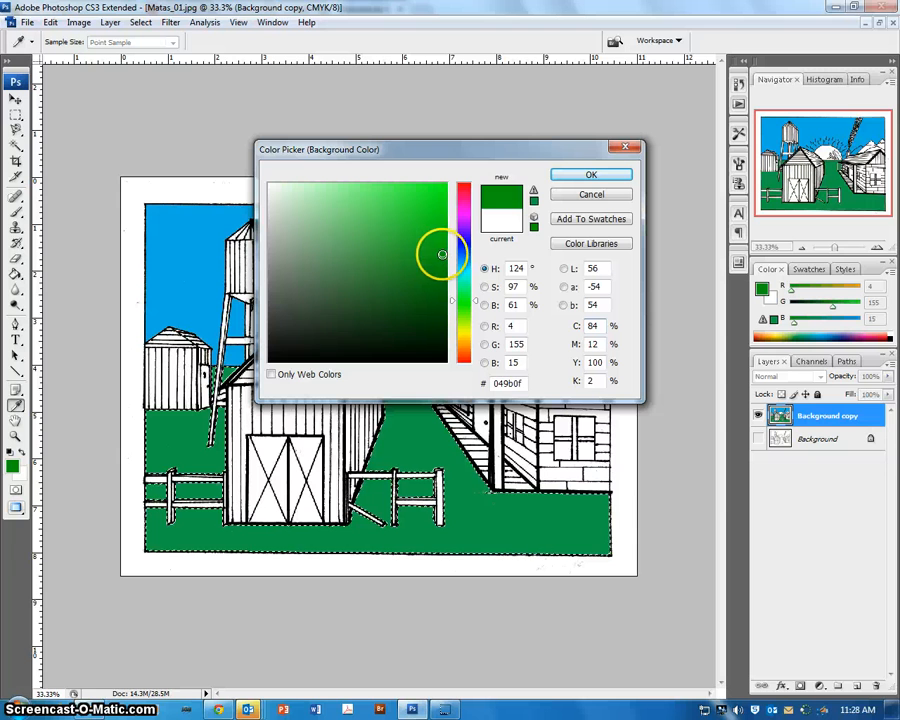
mouse_move(442, 254)
mouse_down()
mouse_move(418, 204)
mouse_move(425, 197)
mouse_up()
click(592, 176)
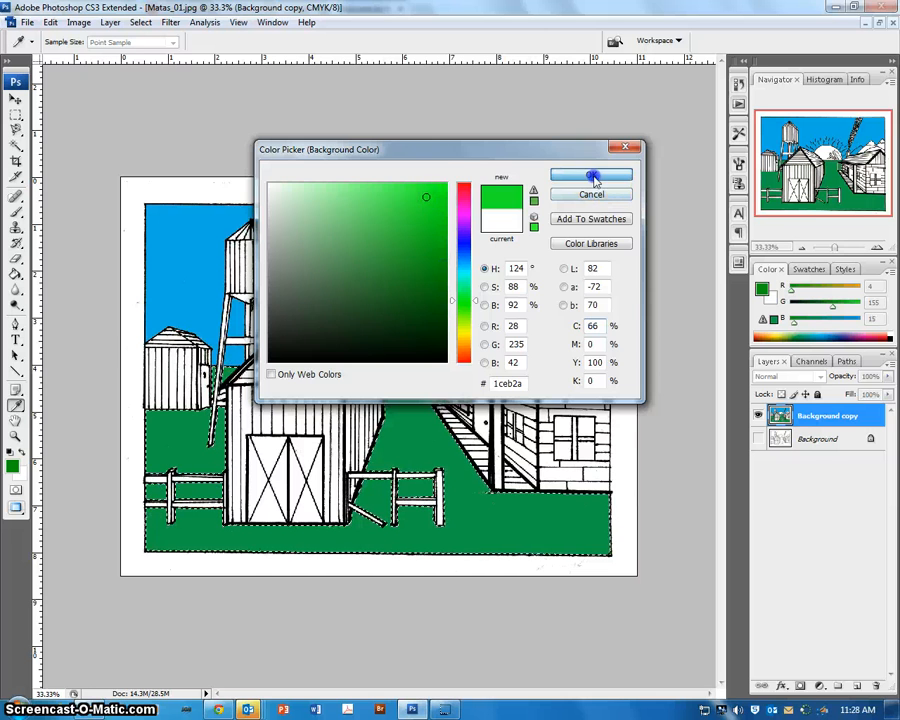
Fill the selected ground with a linear foreground-to-background green gradient from the horizon down, then redraw it from the ground's lower edge up to the horizon
click(17, 280)
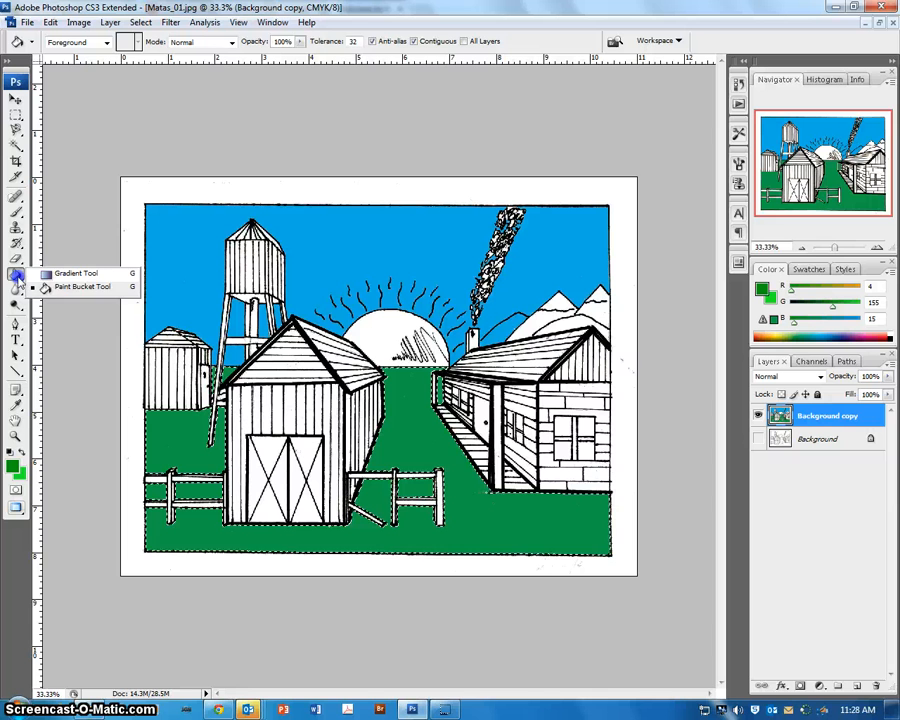
click(75, 273)
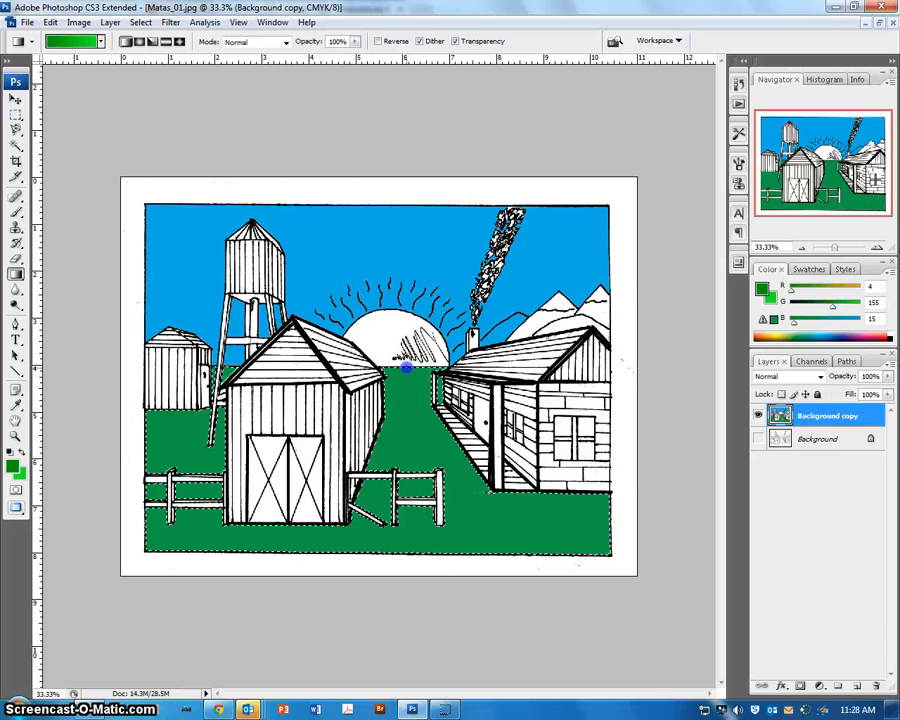
drag(406, 368, 415, 552)
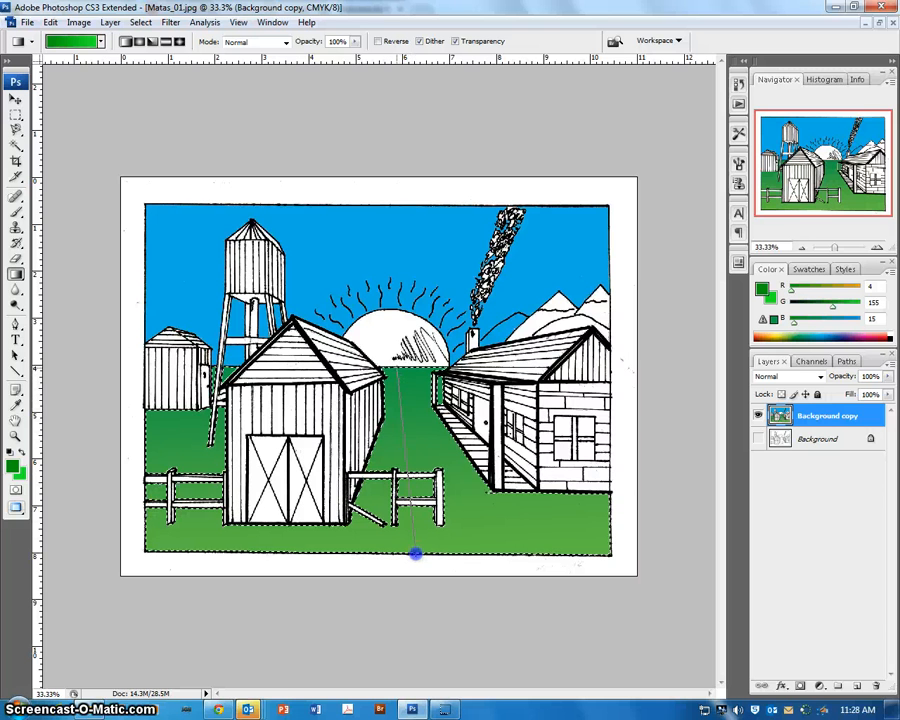
drag(415, 552, 415, 552)
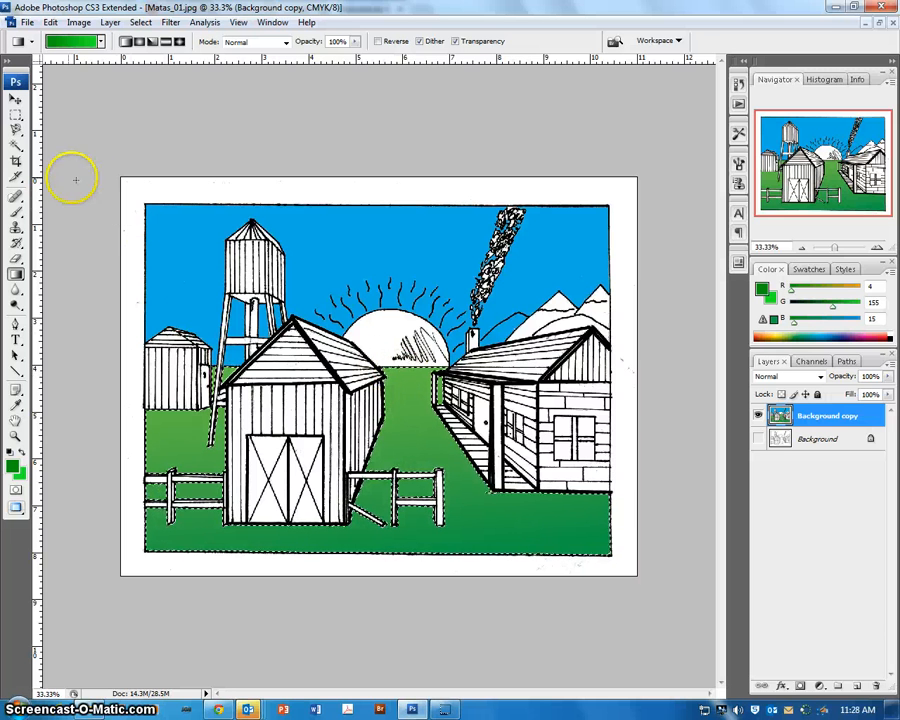
Switch to the Magic Wand and deselect the ground areas
click(16, 147)
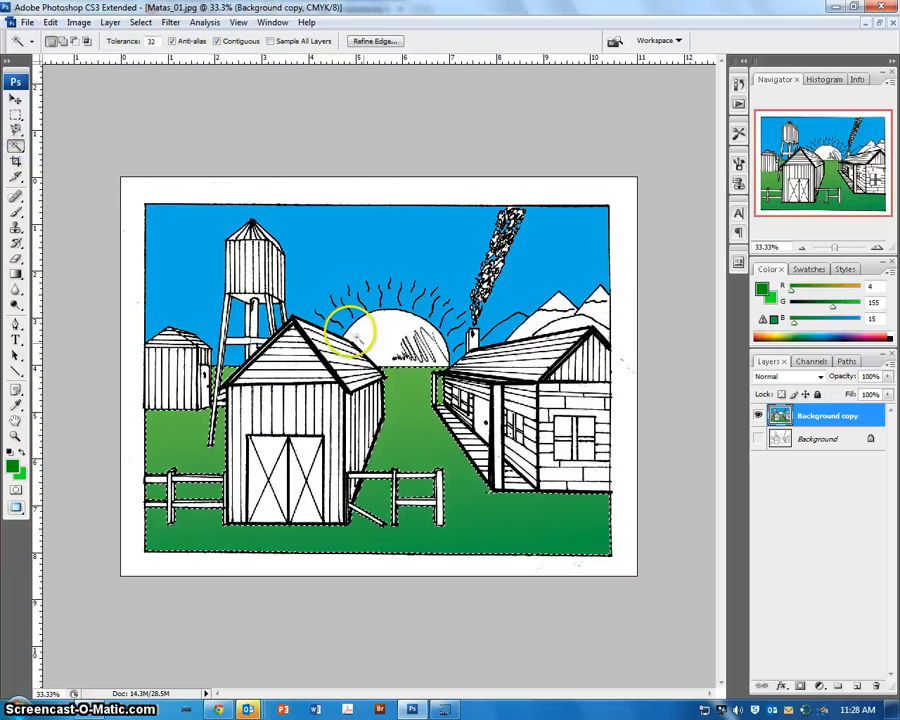
right_click(407, 424)
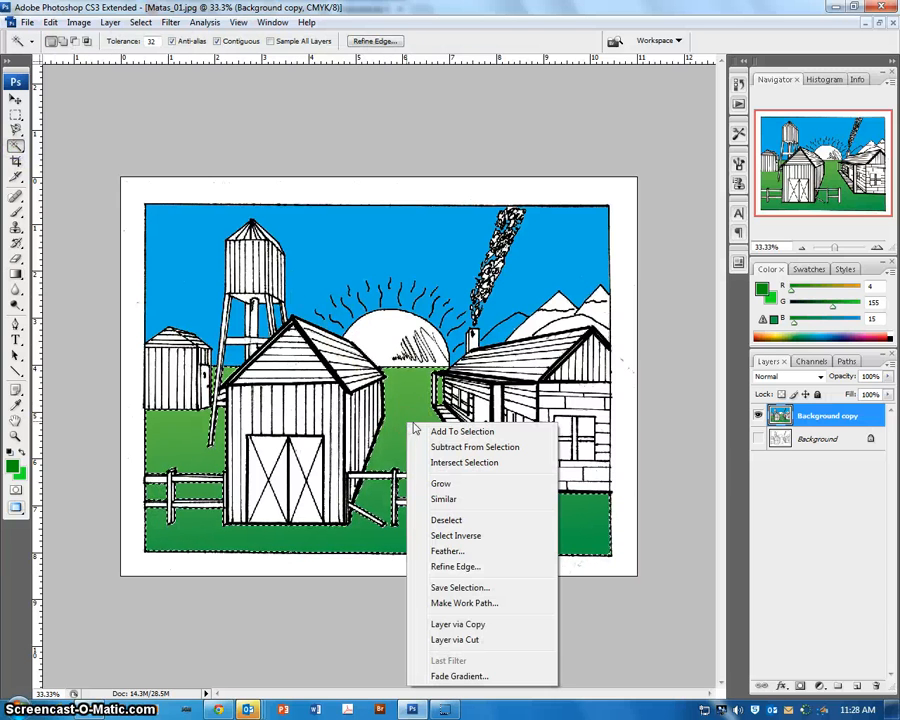
click(437, 521)
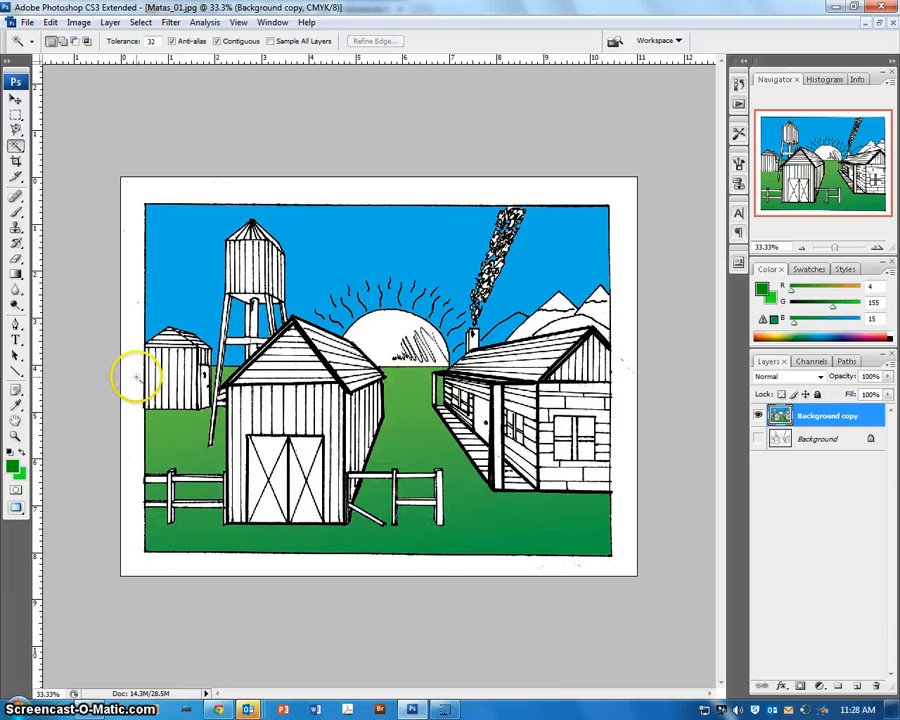